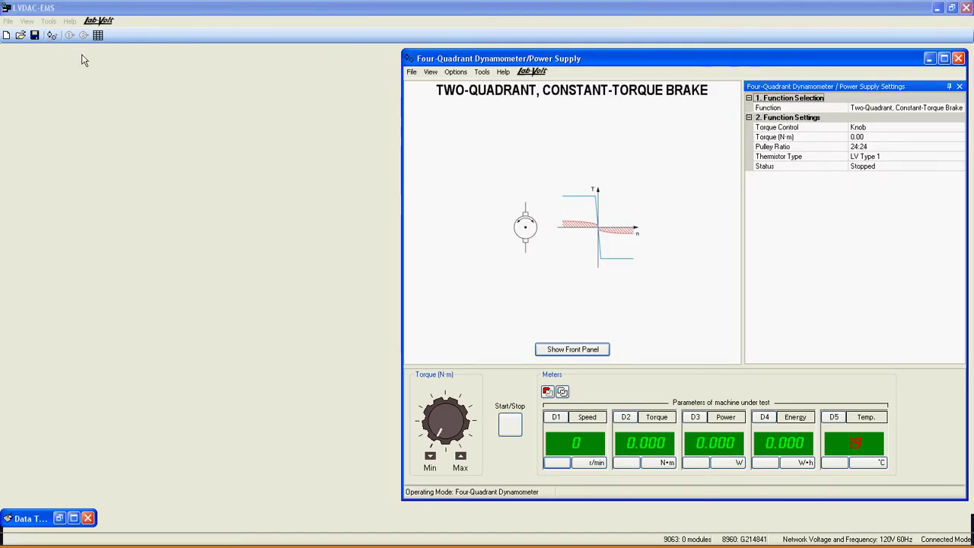
Step: Set the dynamometer function to Four-Quadrant, Constant-Speed Prime Mover/Brake
click(948, 111)
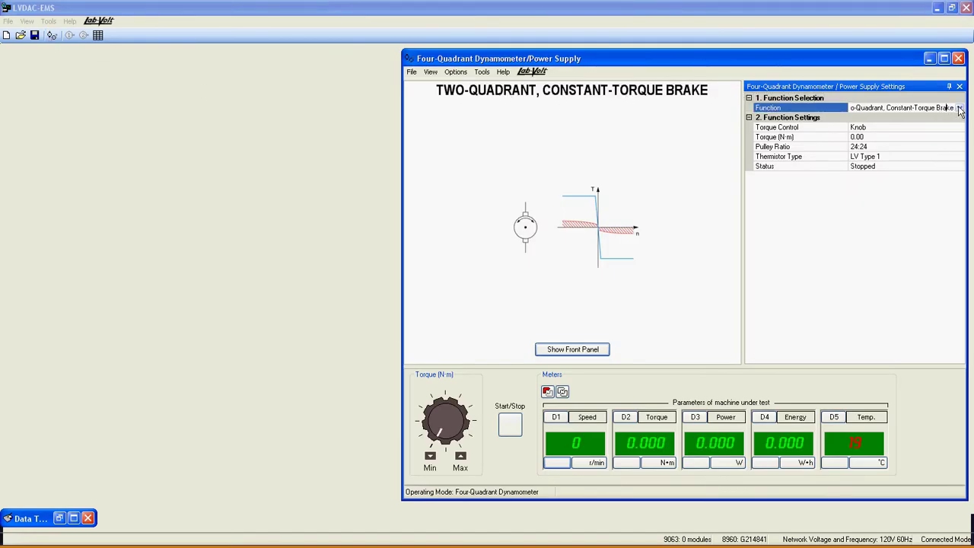
click(959, 107)
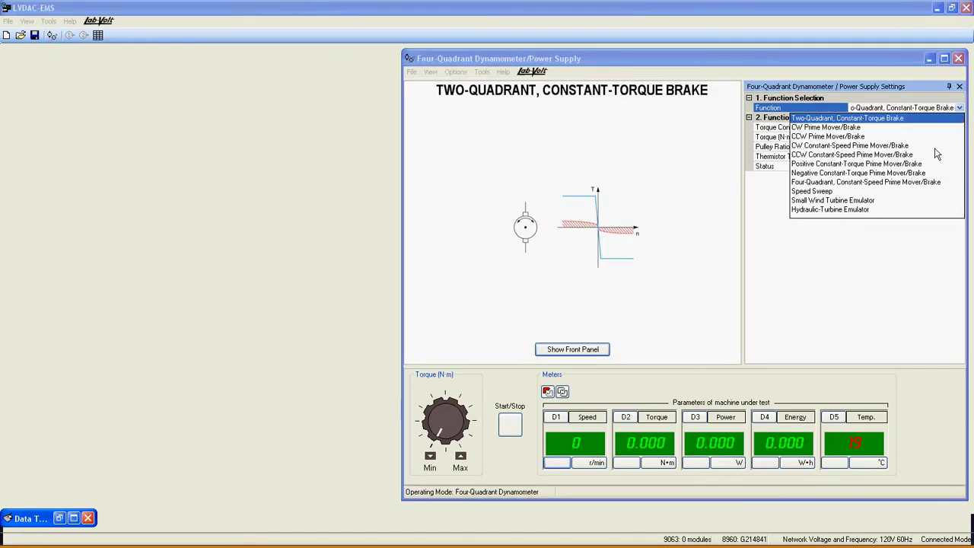
click(870, 182)
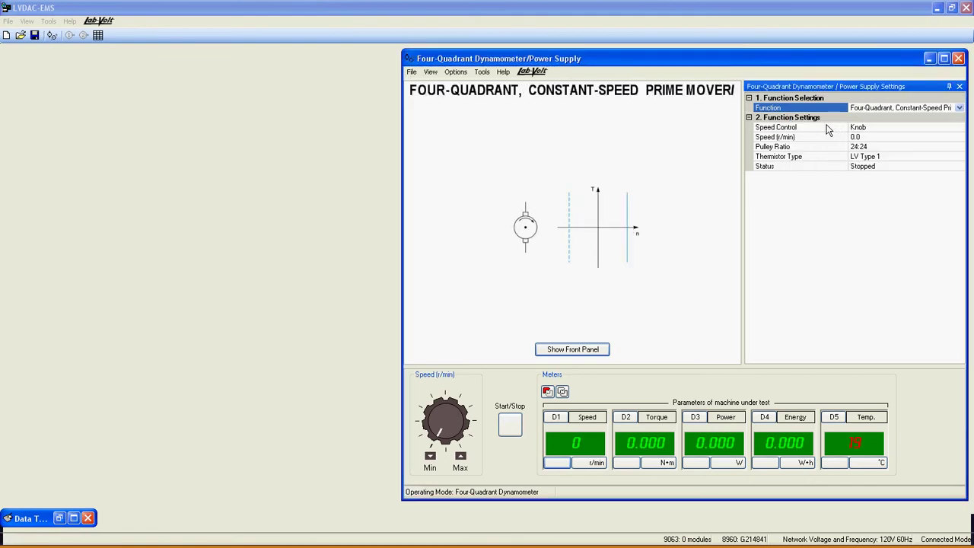
Step: Keep Knob as the speed control and select the speed setting for editing
click(889, 128)
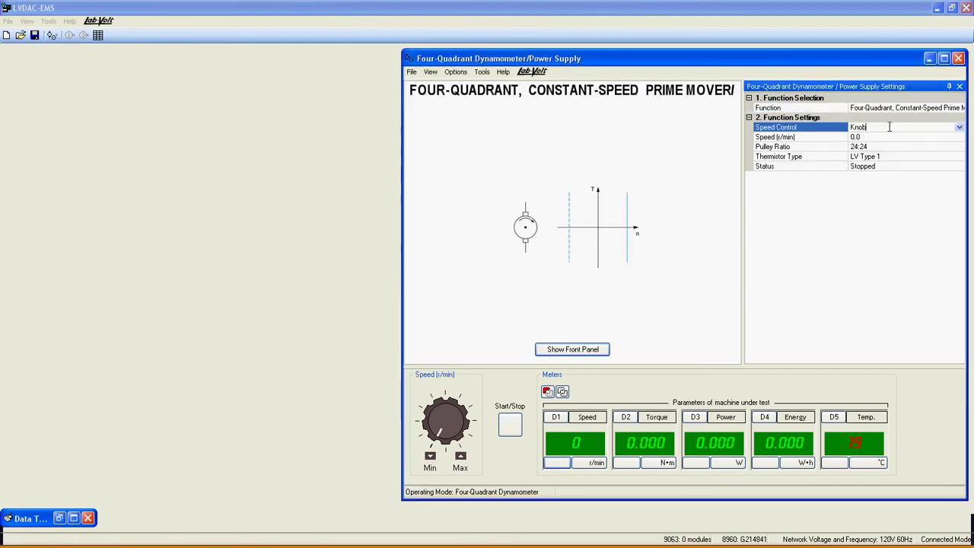
click(959, 128)
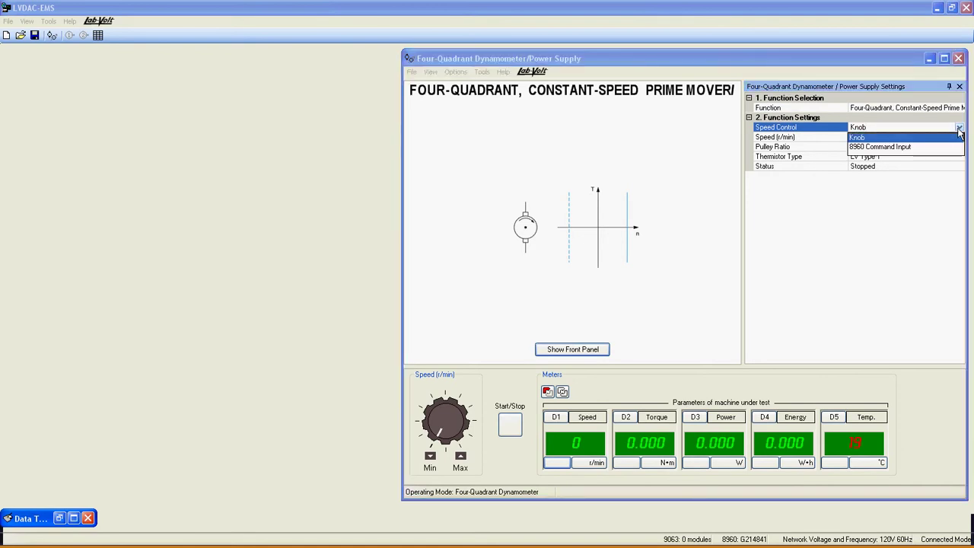
click(883, 139)
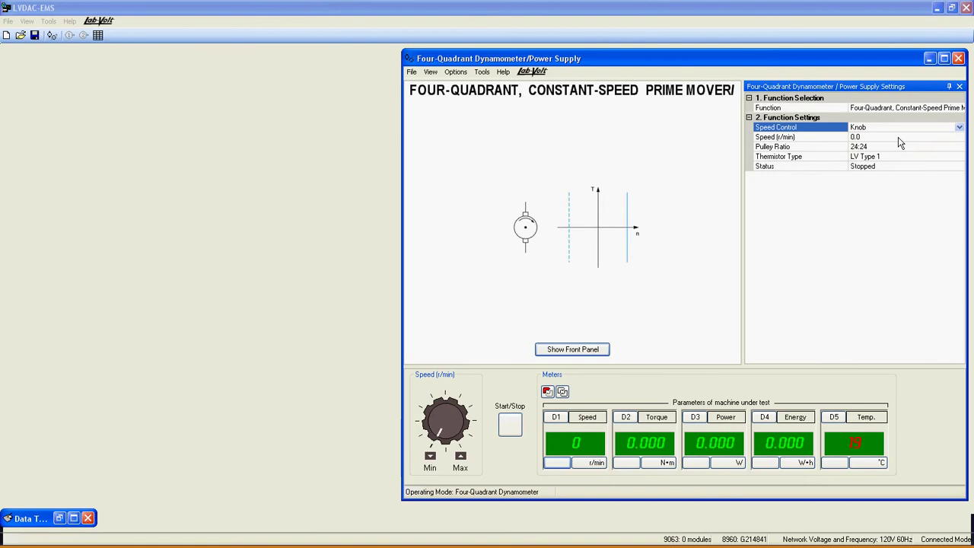
click(899, 137)
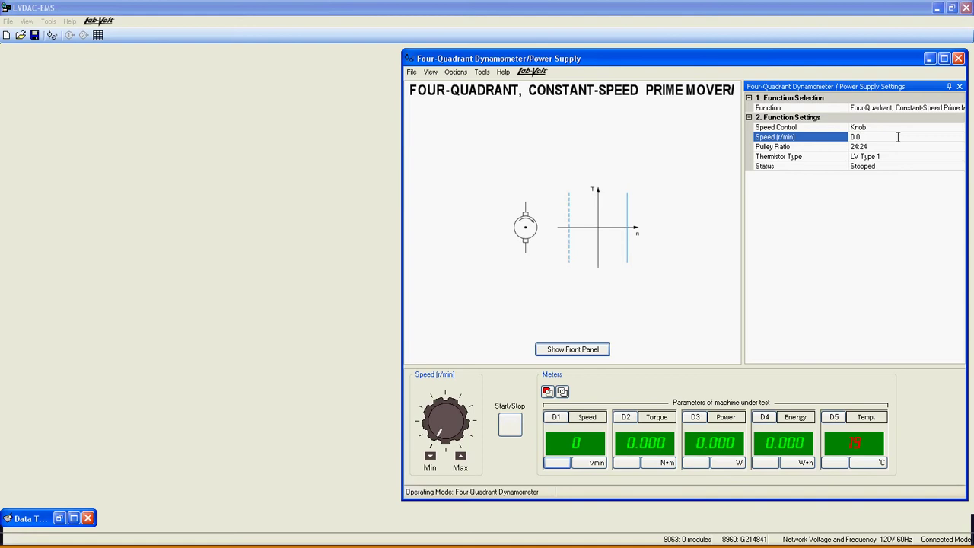
drag(871, 137, 851, 137)
text(1800)
key(Return)
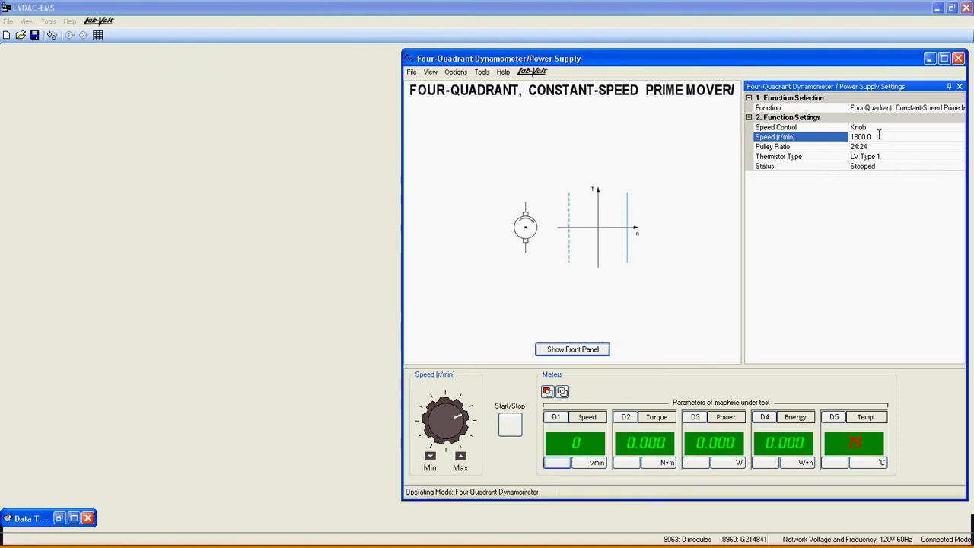
drag(880, 137, 838, 141)
text(-1800)
key(Return)
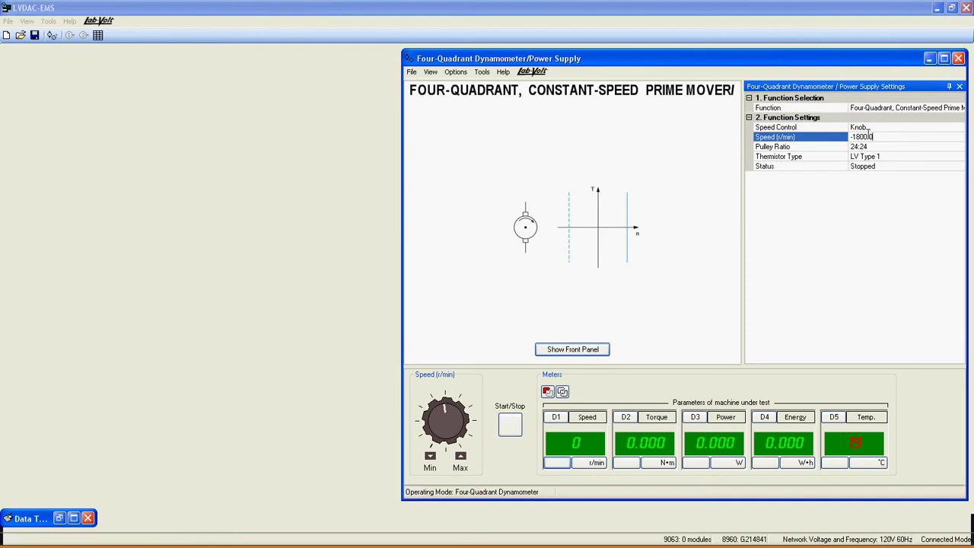
drag(876, 137, 841, 141)
text(0)
key(Return)
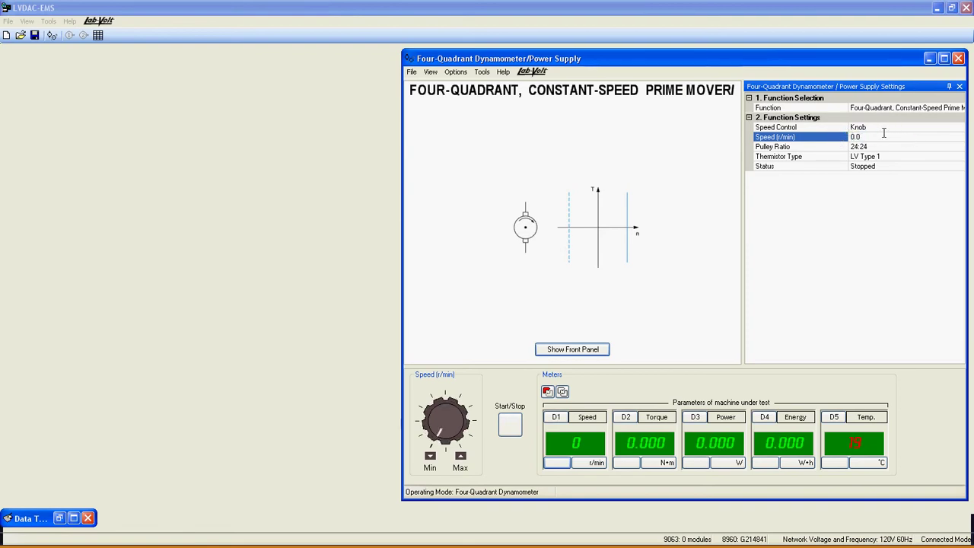
click(956, 147)
click(960, 147)
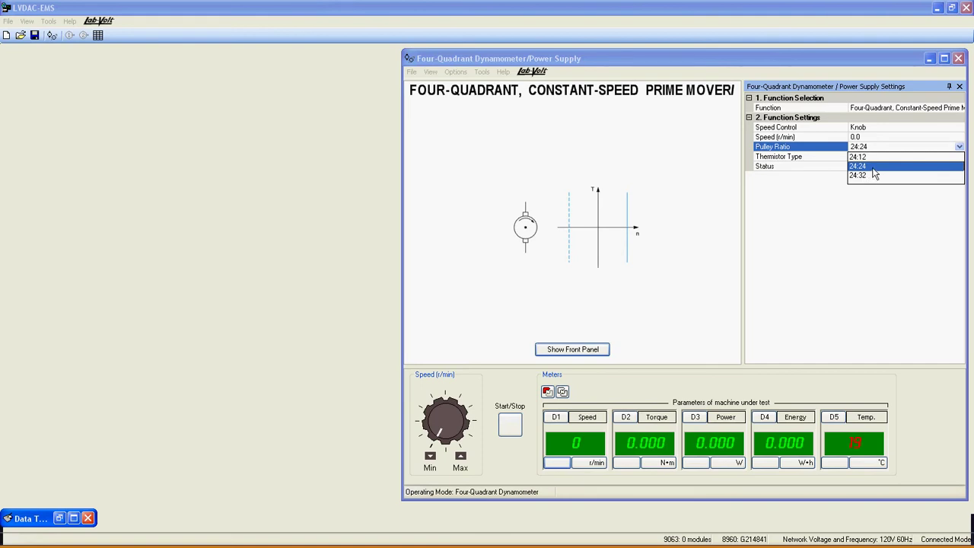
click(950, 172)
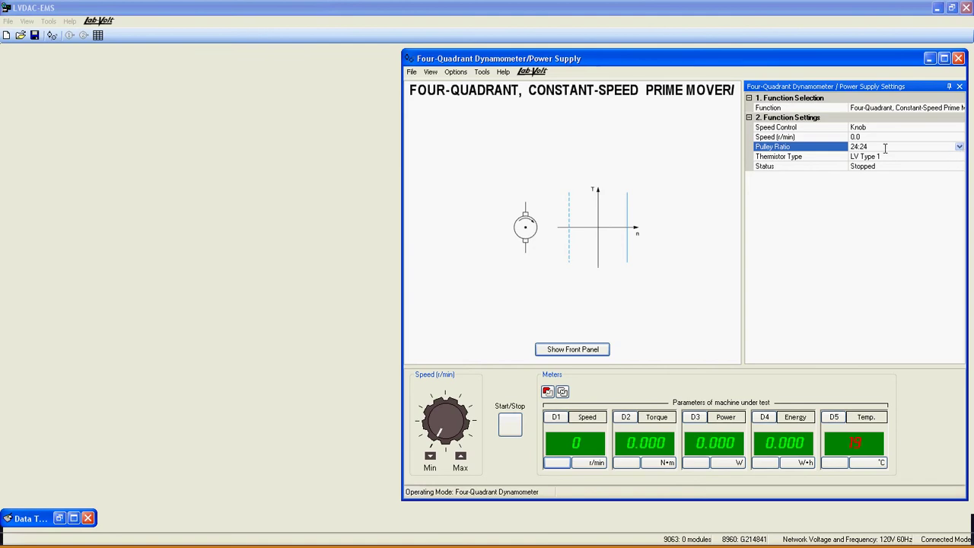
click(959, 156)
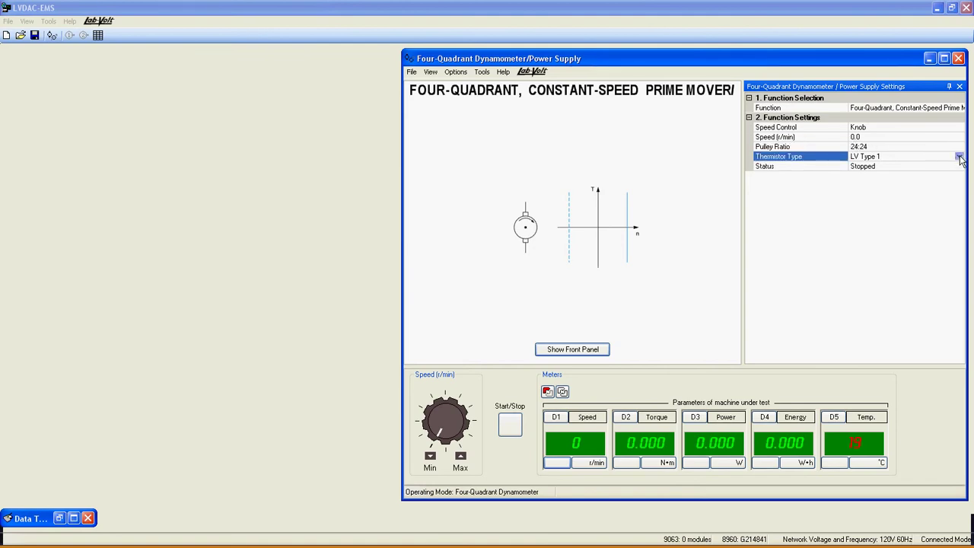
click(959, 157)
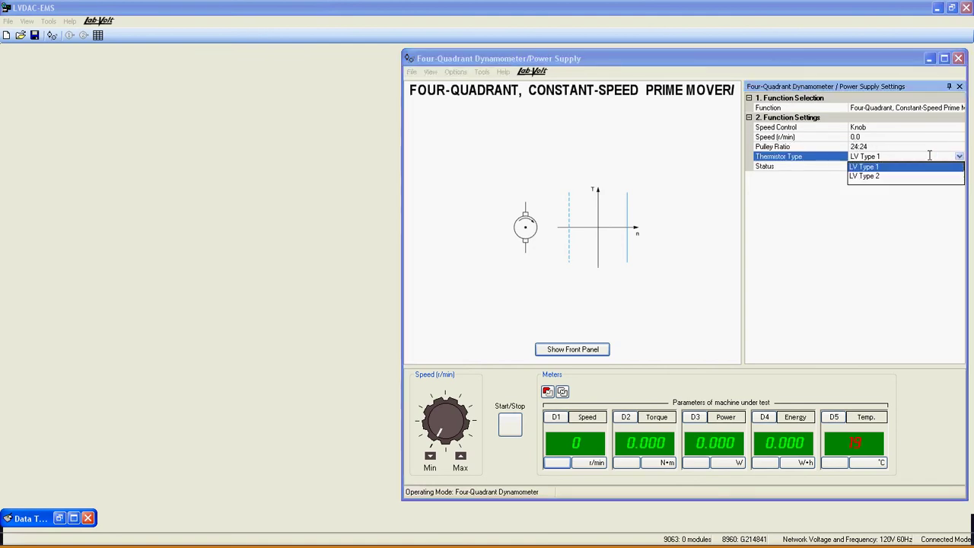
click(875, 169)
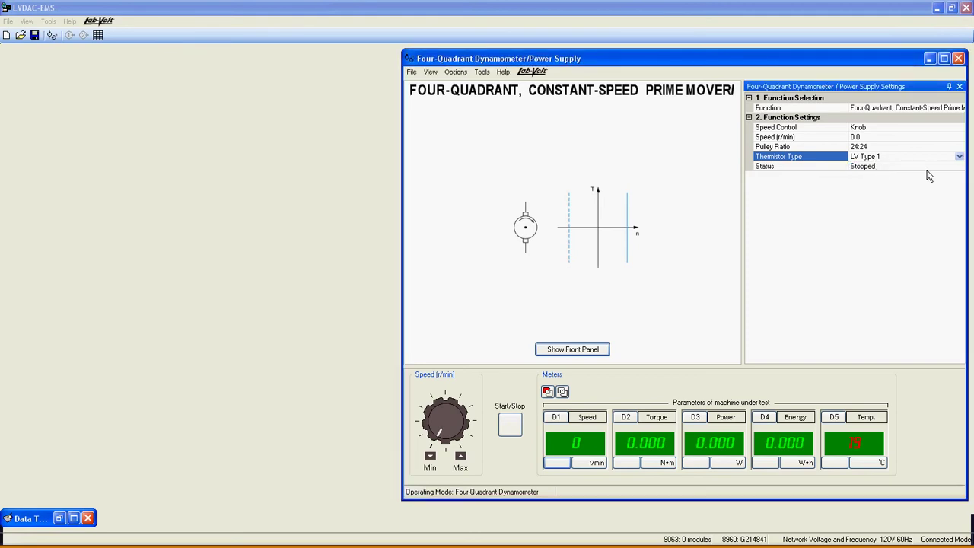
click(961, 169)
click(961, 167)
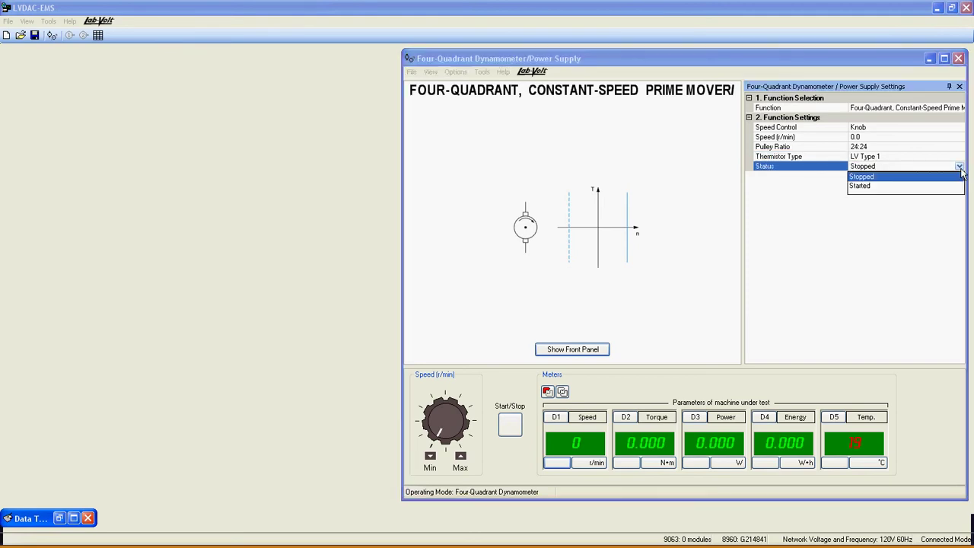
click(863, 179)
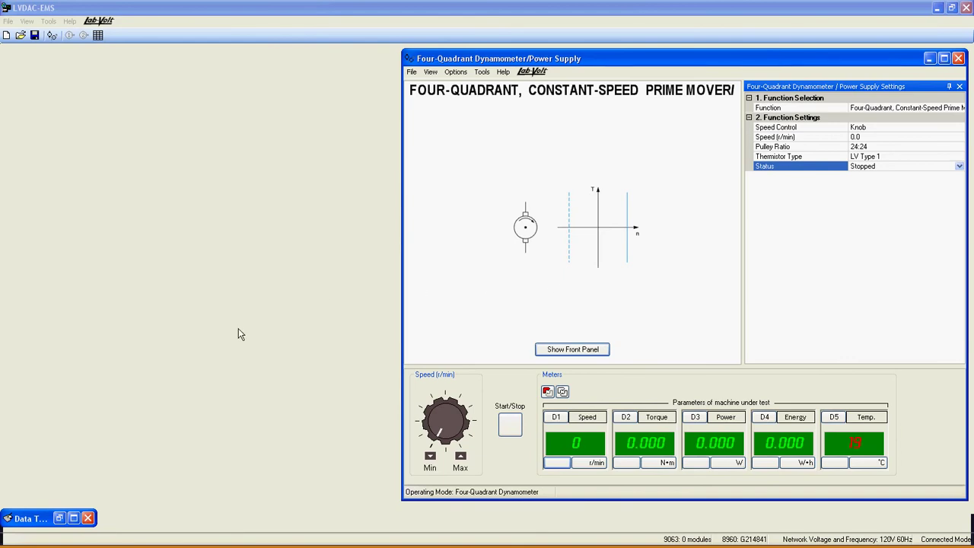
Step: Restore the Data Table window with its Speed, Torque, Power and Energy columns
click(60, 519)
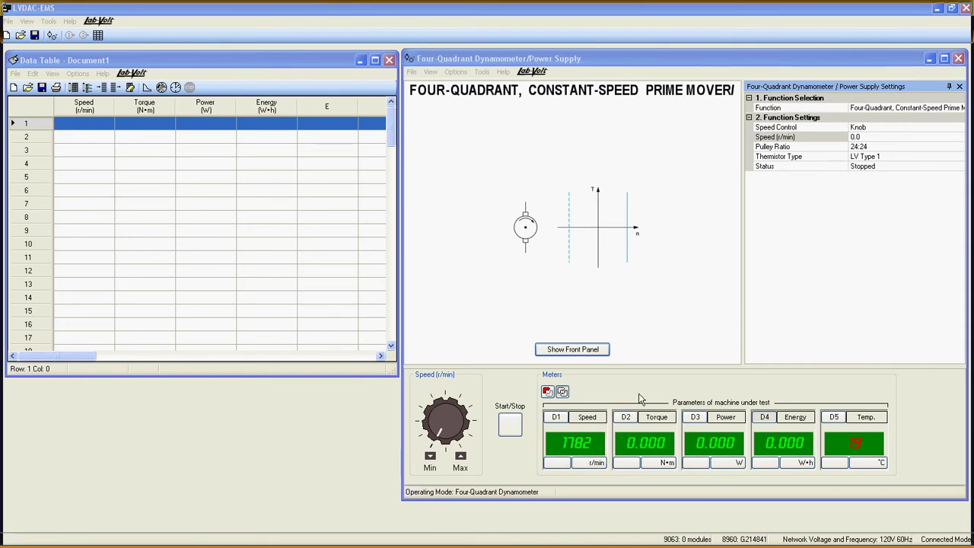
Step: Run the machine at 1780 r/min and record its readings as row 1
click(857, 137)
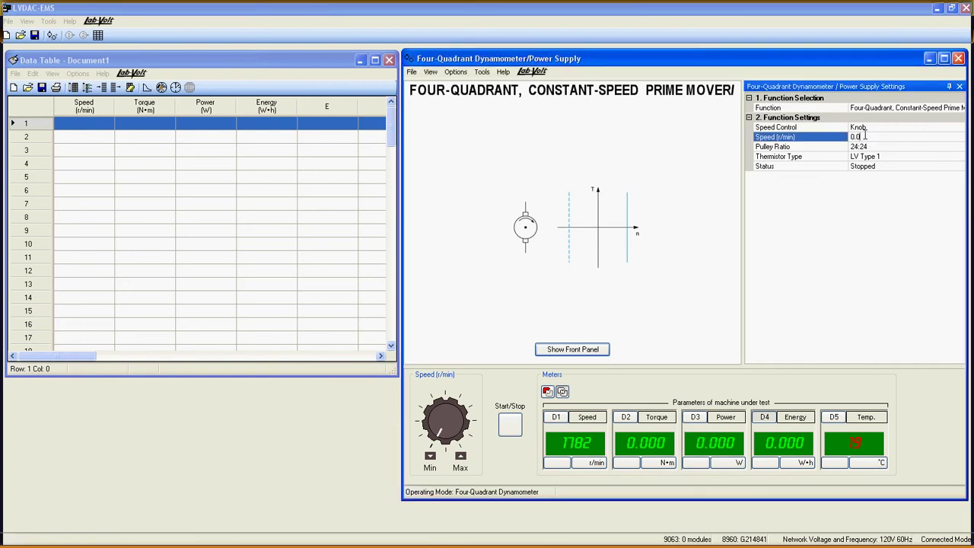
text(1780)
key(Return)
click(521, 425)
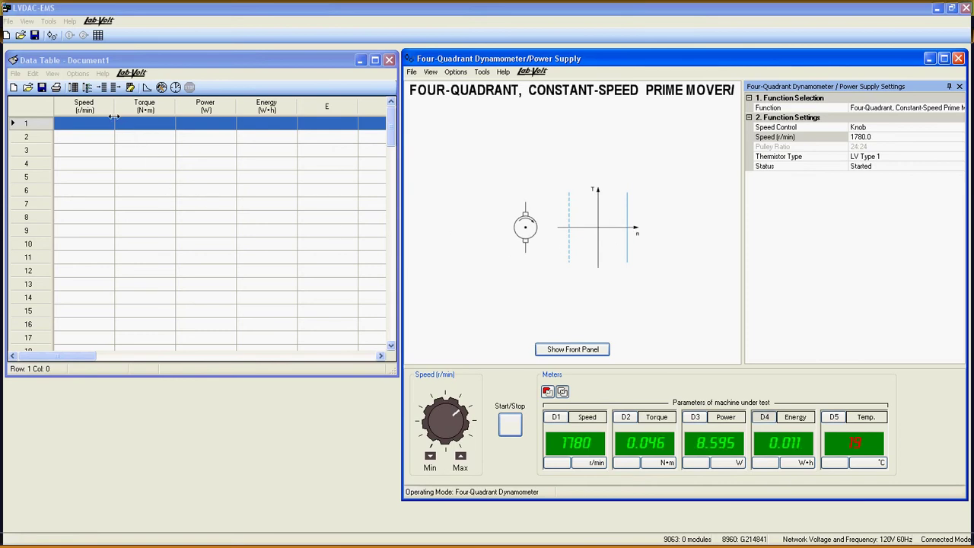
click(73, 87)
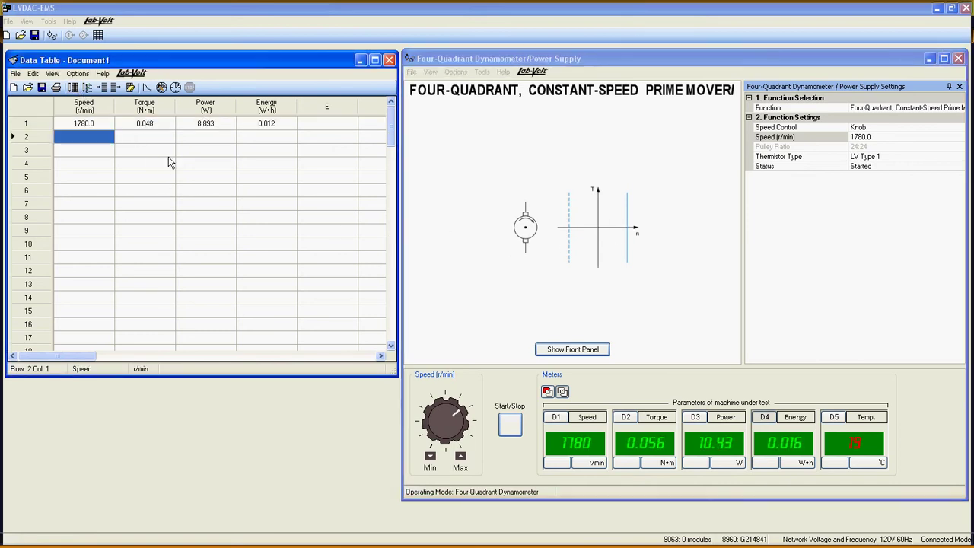
Step: Replace the speed setpoint with 1720 r/min
click(867, 137)
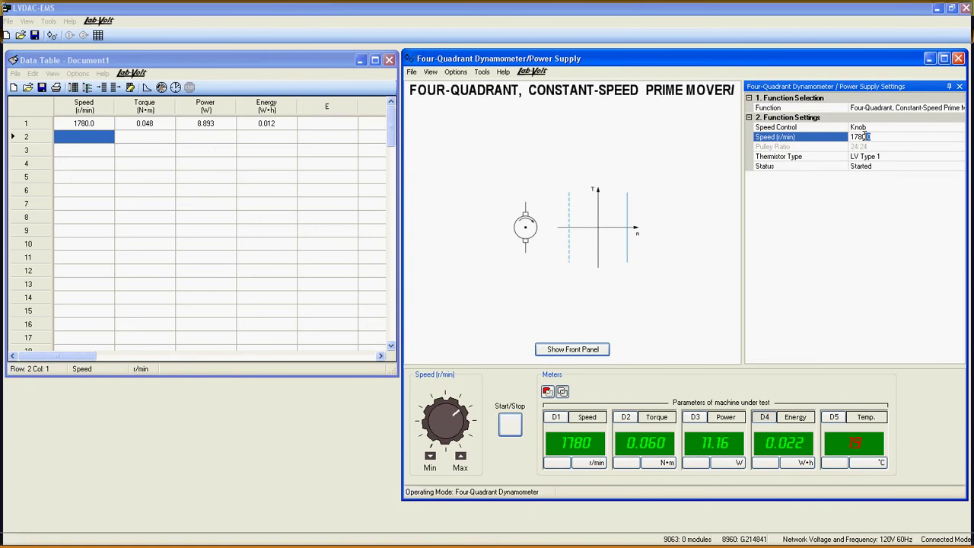
double_click(866, 137)
text(1720)
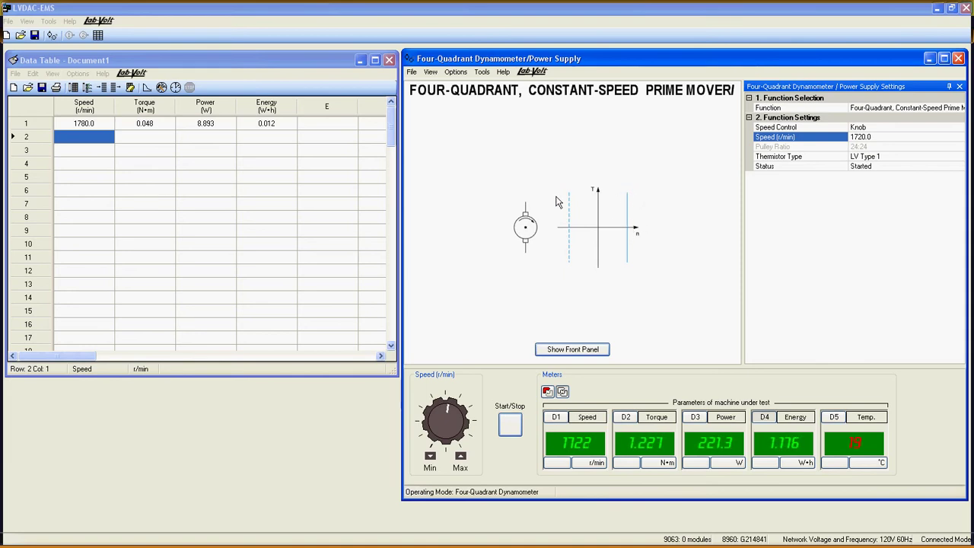
Step: Record the 1720 r/min readings as row 2, then set the speed to 1840 r/min
click(73, 88)
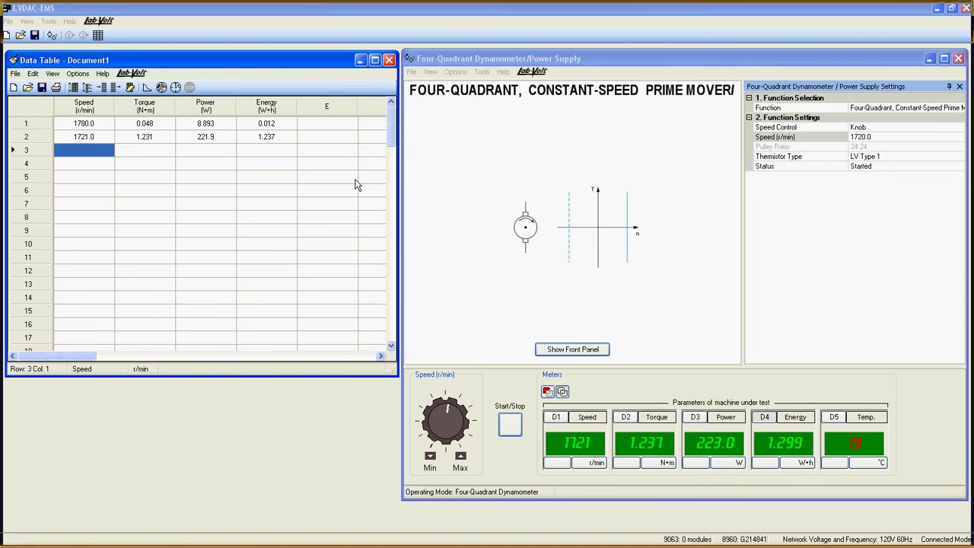
click(837, 138)
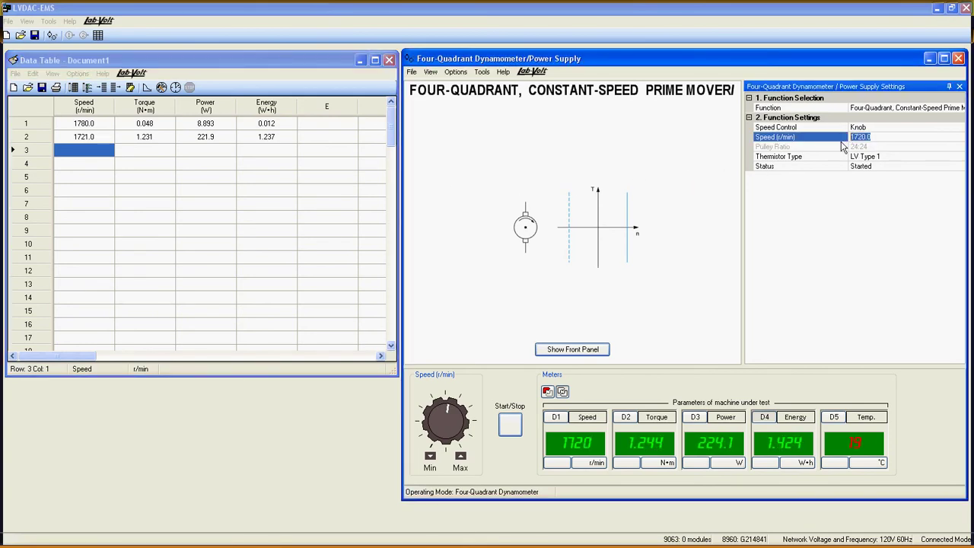
text(1840)
key(Return)
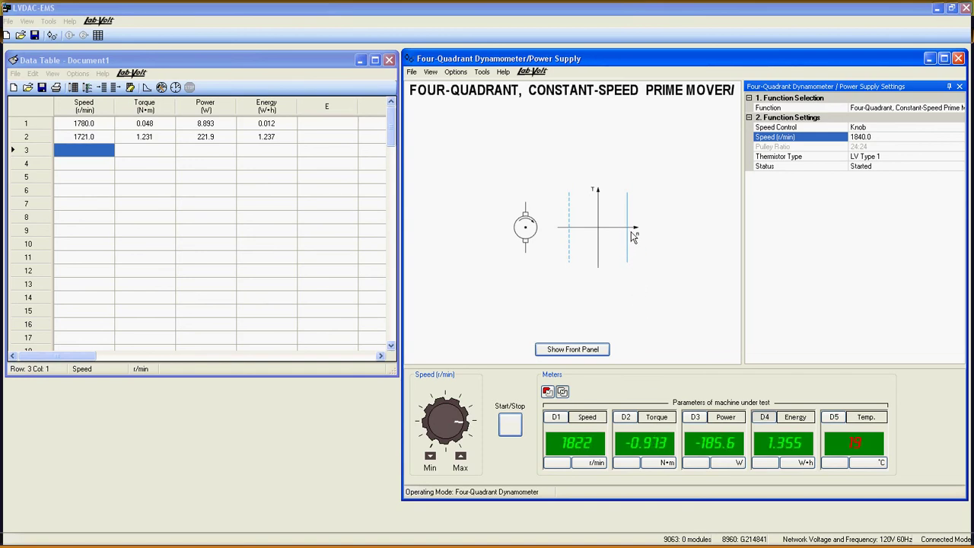
Step: Record the 1840 r/min braking point (-207.3 W) as row 3 and stop the machine
click(73, 87)
click(74, 87)
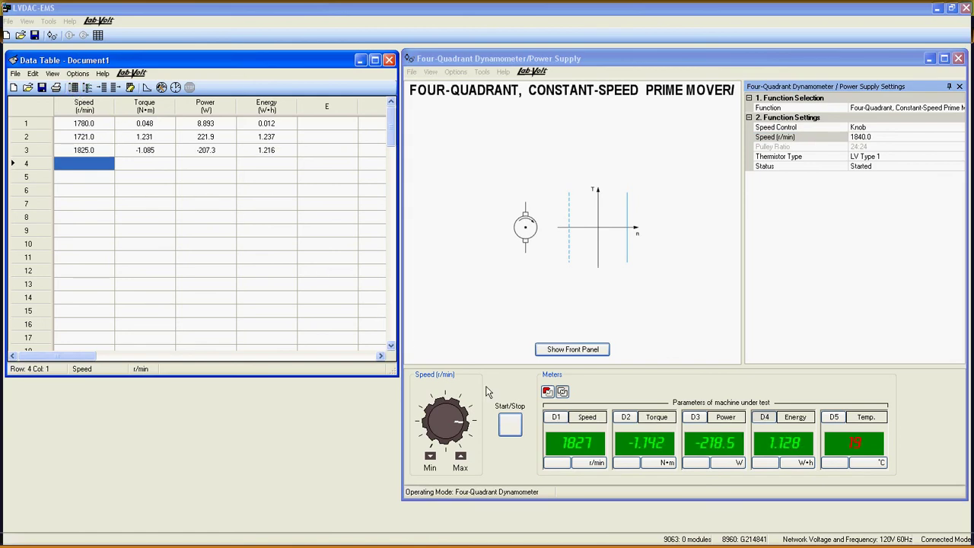
click(505, 421)
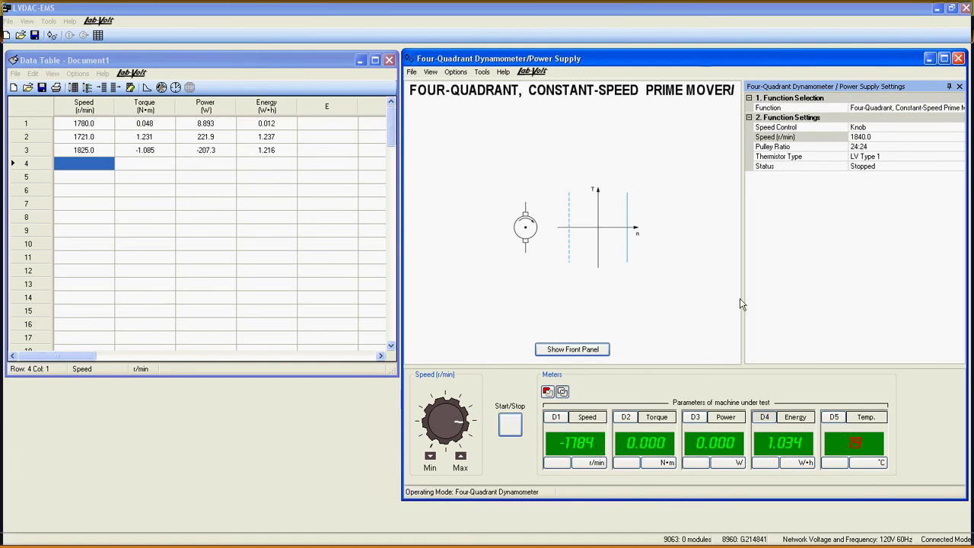
Step: Restart the machine in reverse at -1780 r/min and record that point as row 4
click(879, 137)
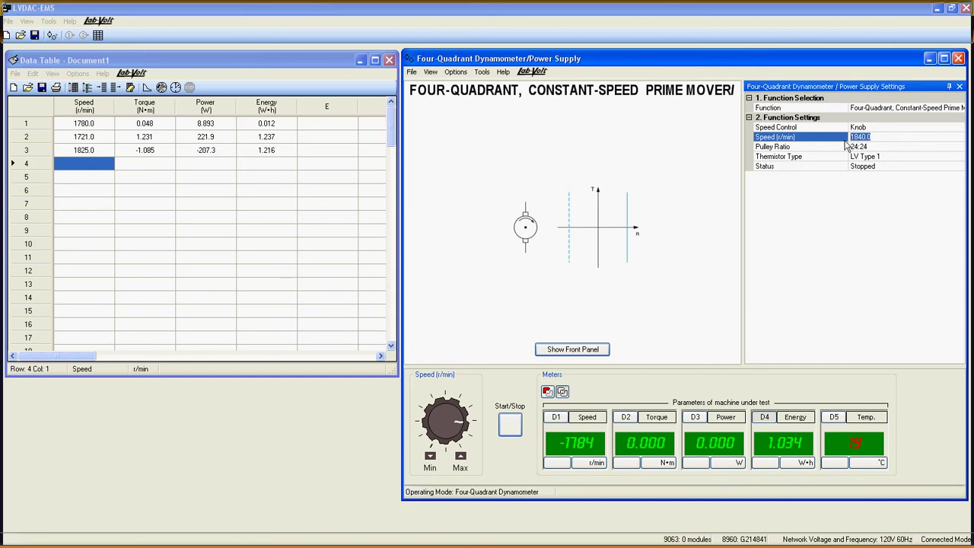
text(-17)
key(Return)
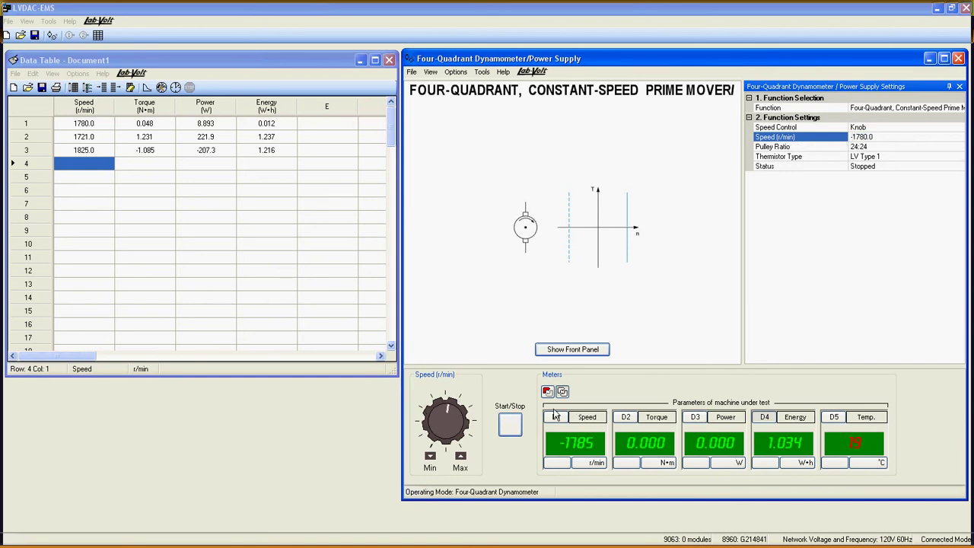
click(514, 425)
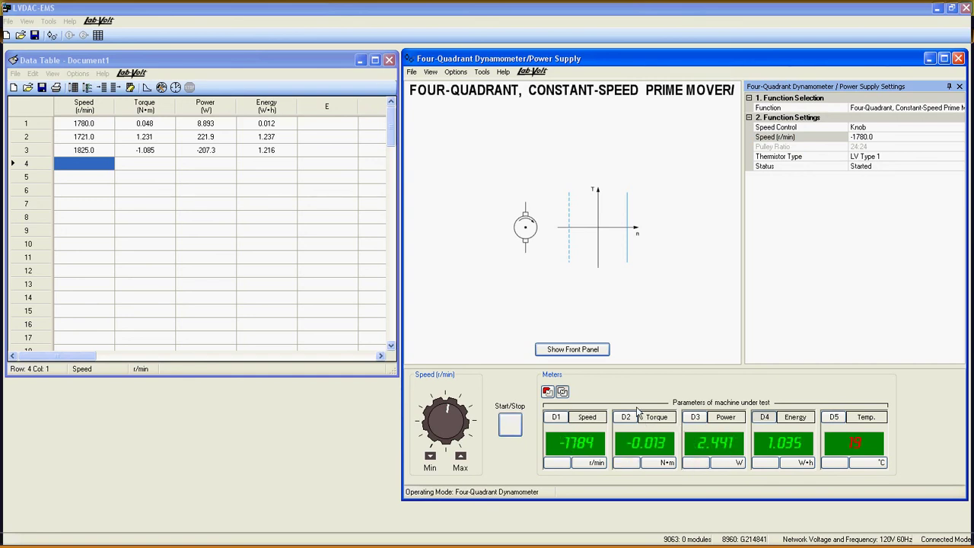
click(74, 88)
Step: Change the speed setpoint to -1720 r/min
click(868, 137)
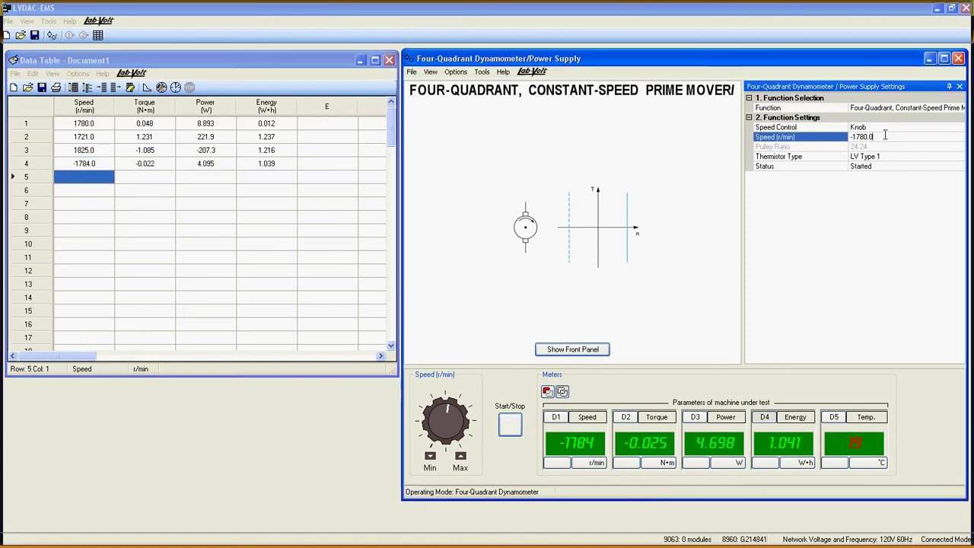
key(BackSpace)
text(-1720)
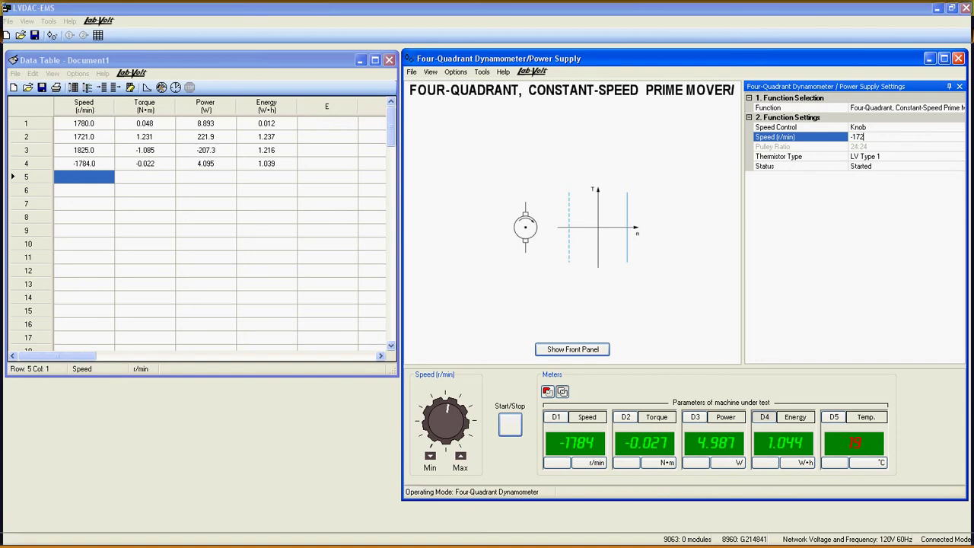
key(Return)
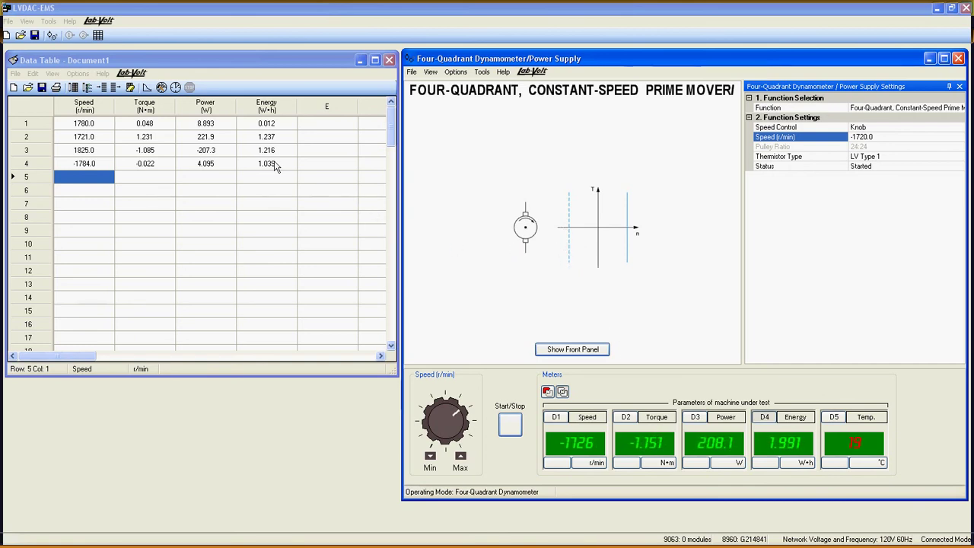
Step: Record the -1720 r/min point as row 5 and set the speed to -1840 r/min
click(130, 88)
click(847, 136)
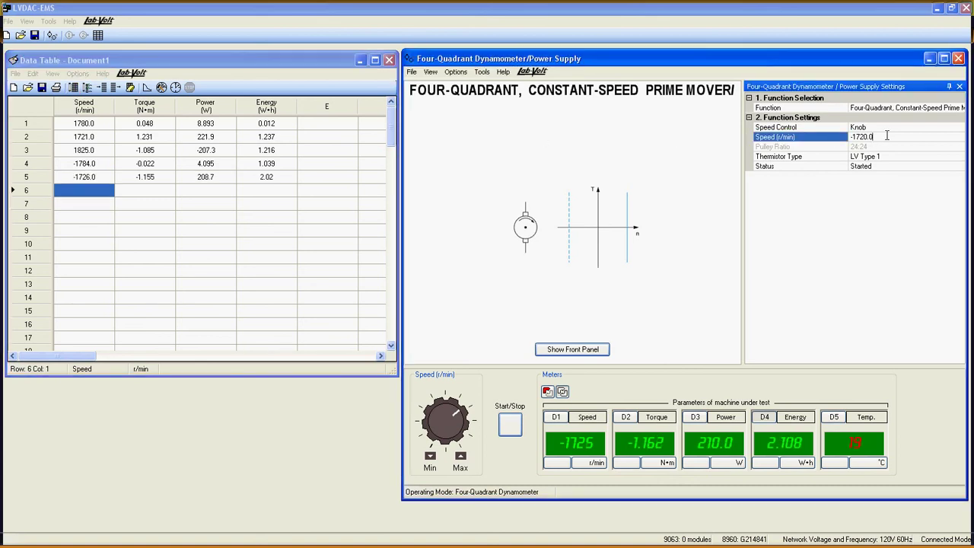
text(-1840)
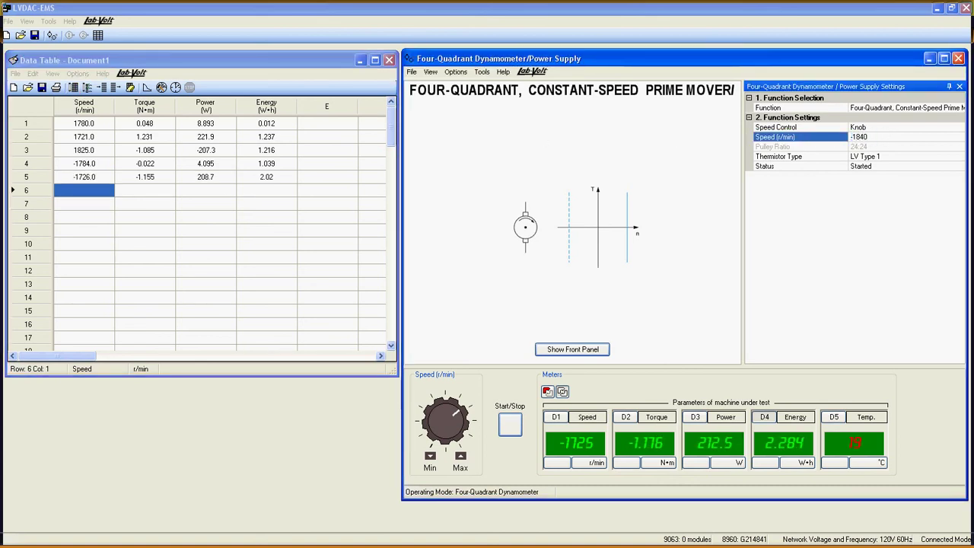
key(Return)
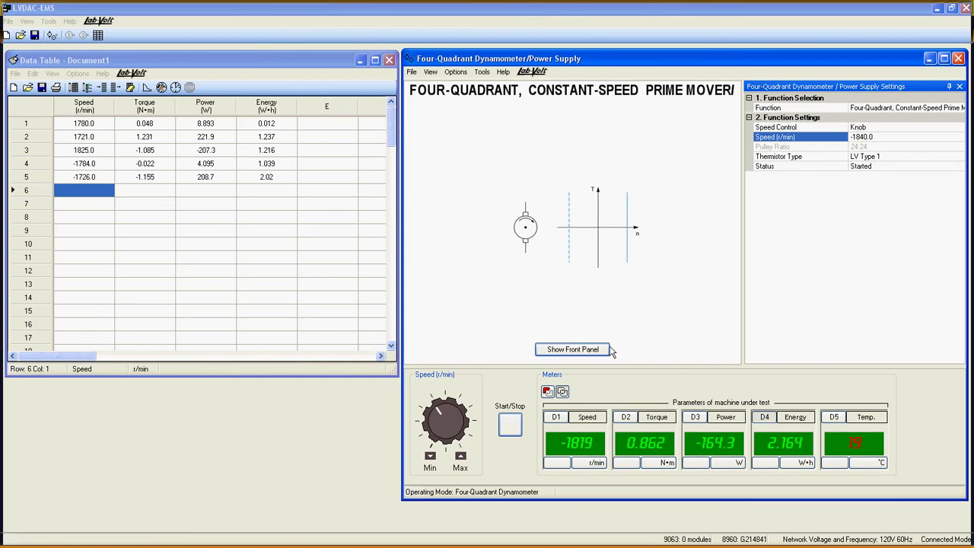
Step: Log the -1840 r/min point (-229.6 W) as row 6 and review the speeds in rows 2 and 4
click(579, 216)
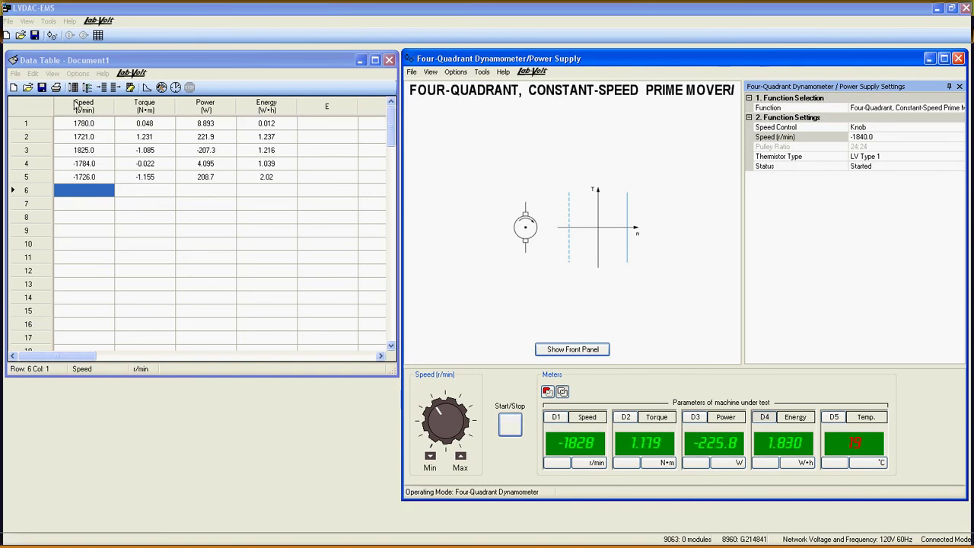
click(73, 88)
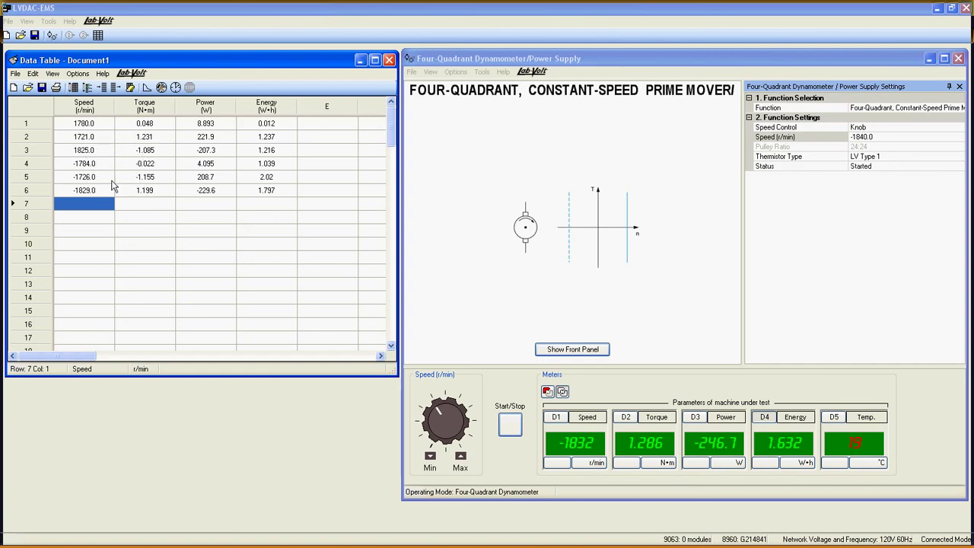
click(69, 164)
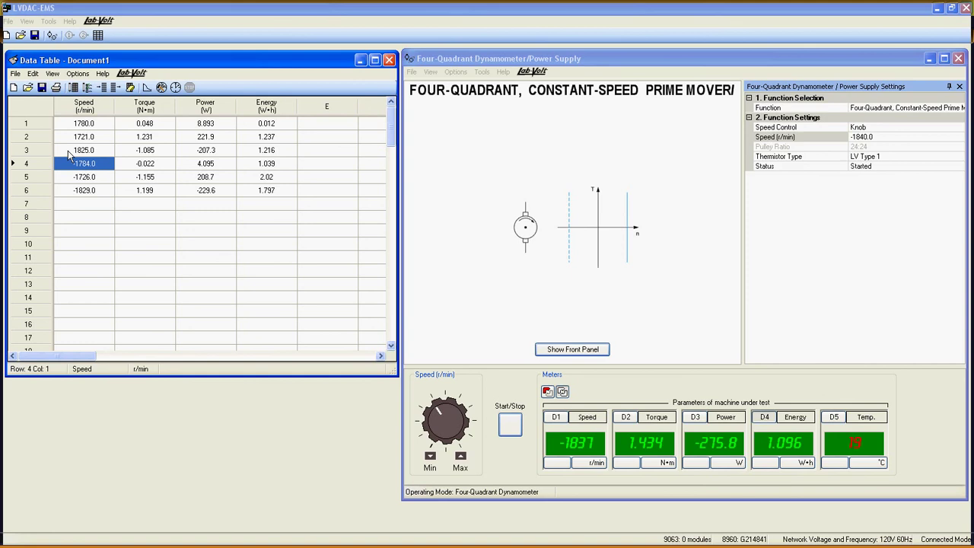
click(67, 138)
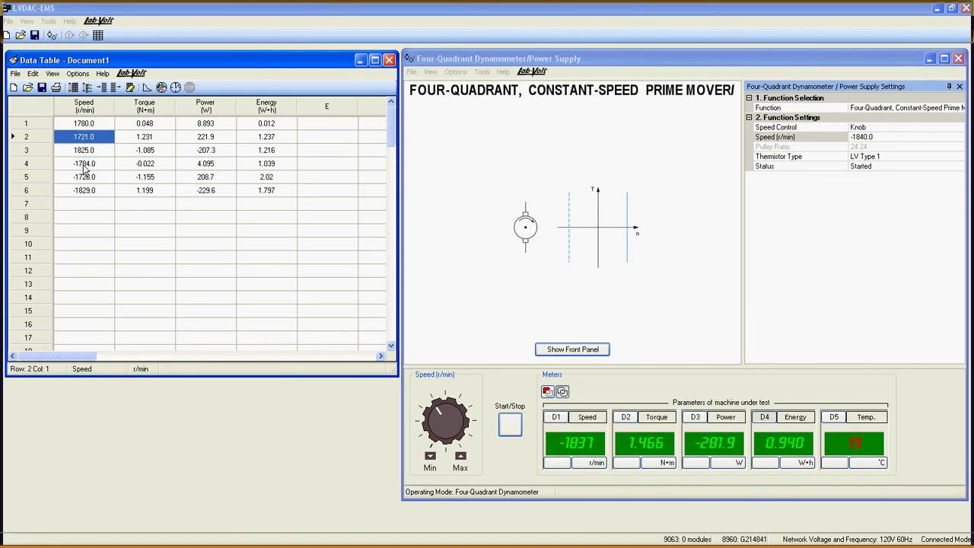